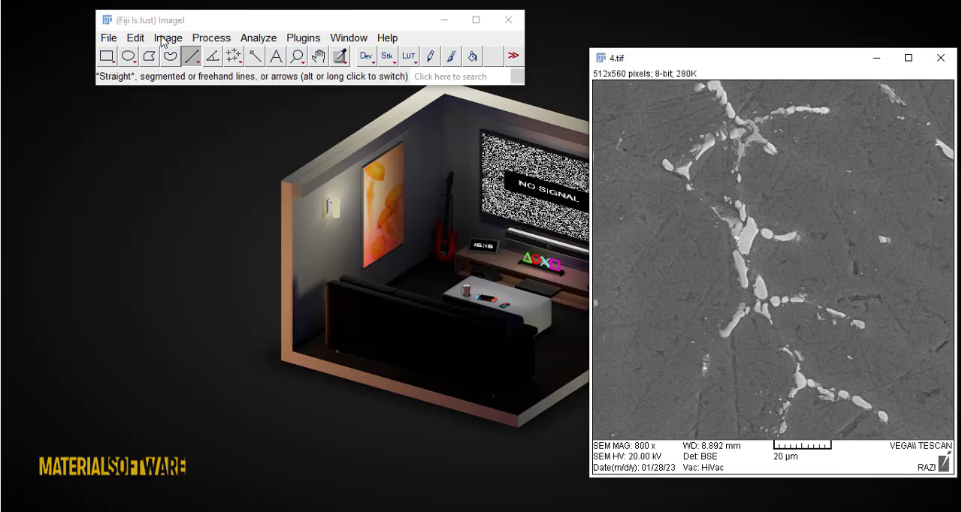
- Set the image type of 4.tif to 8-bit and shift its window slightly
left_click(162, 42)
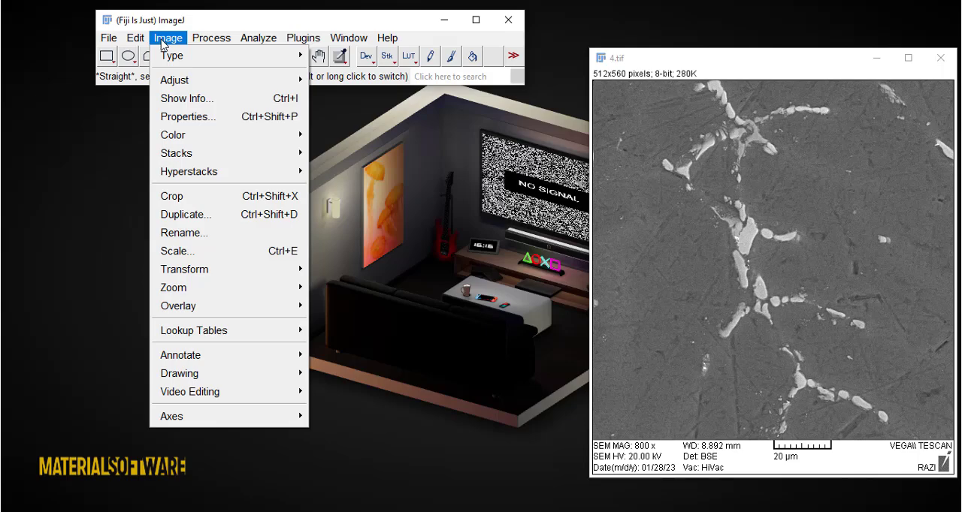
mouse_move(216, 59)
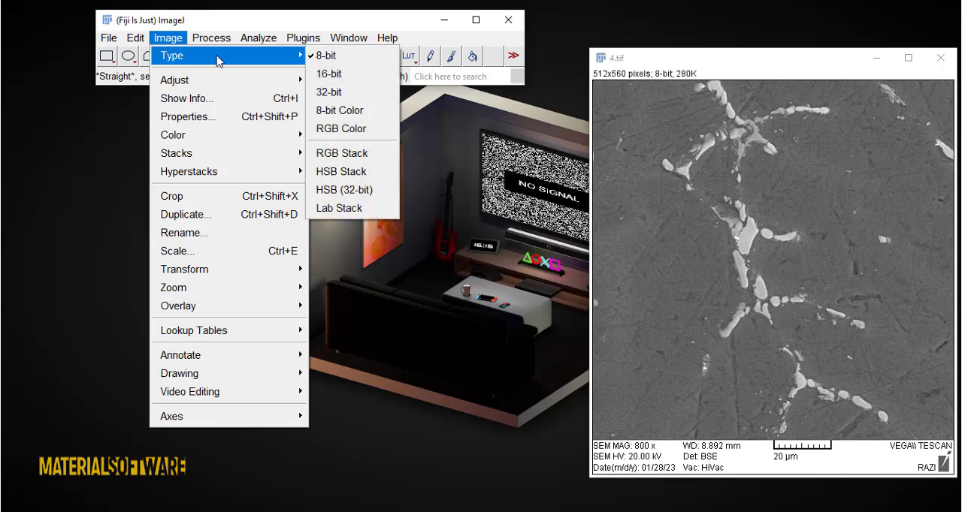
left_click(359, 62)
left_click_drag(715, 65, 690, 67)
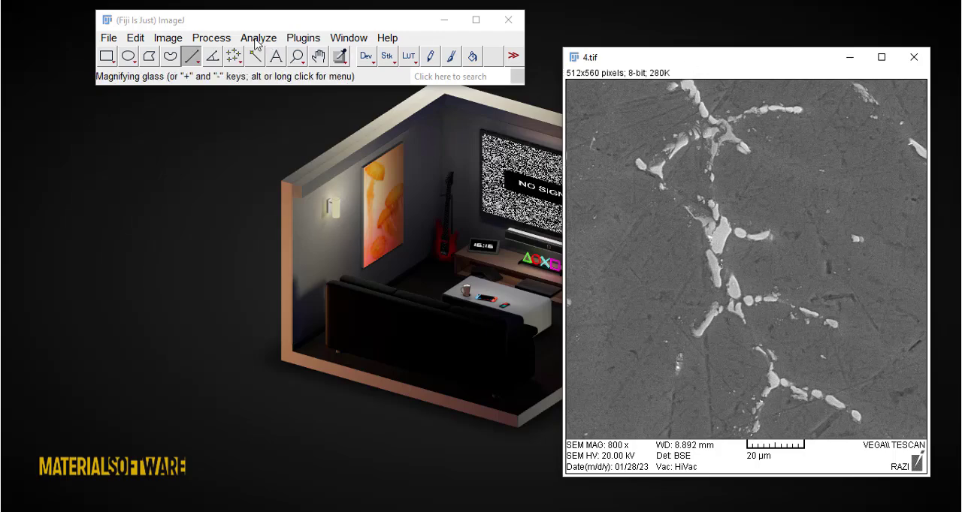
- Trace the micrograph's scale bar with a straight line about 82 pixels long and set the scale to a known distance of 20 um
left_click(170, 56)
left_click(190, 57)
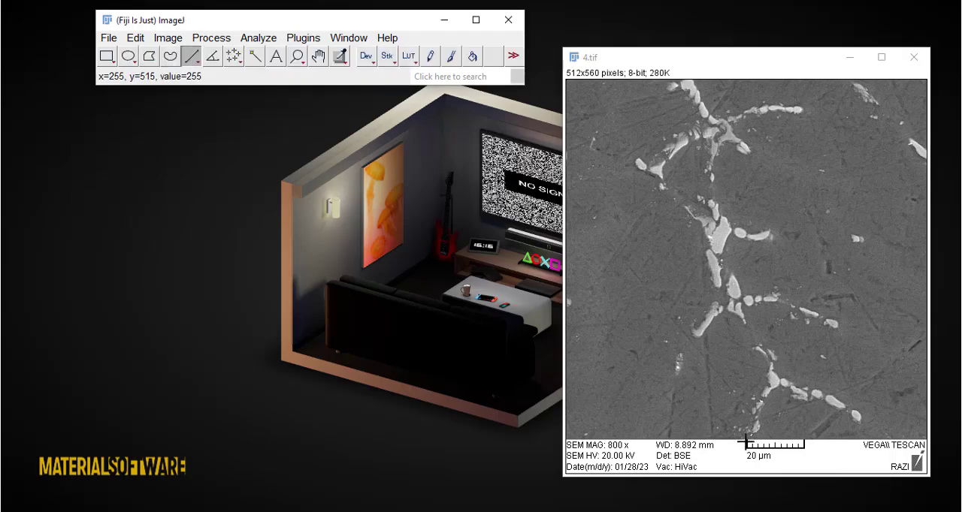
left_click_drag(746, 444, 806, 444)
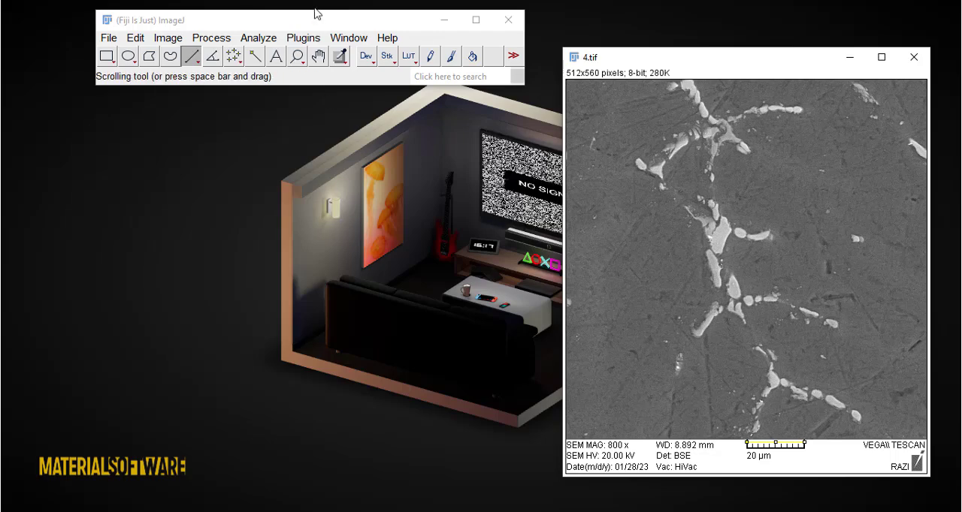
left_click(249, 41)
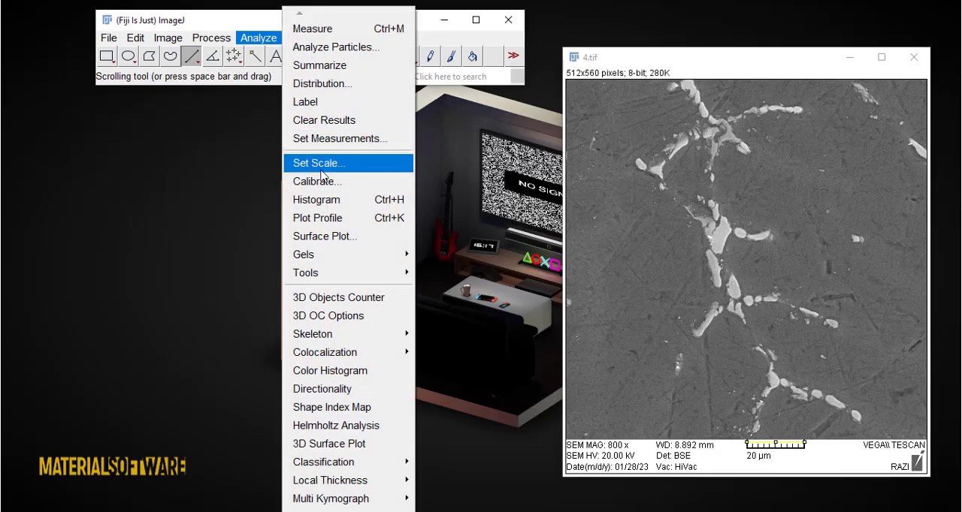
left_click(318, 162)
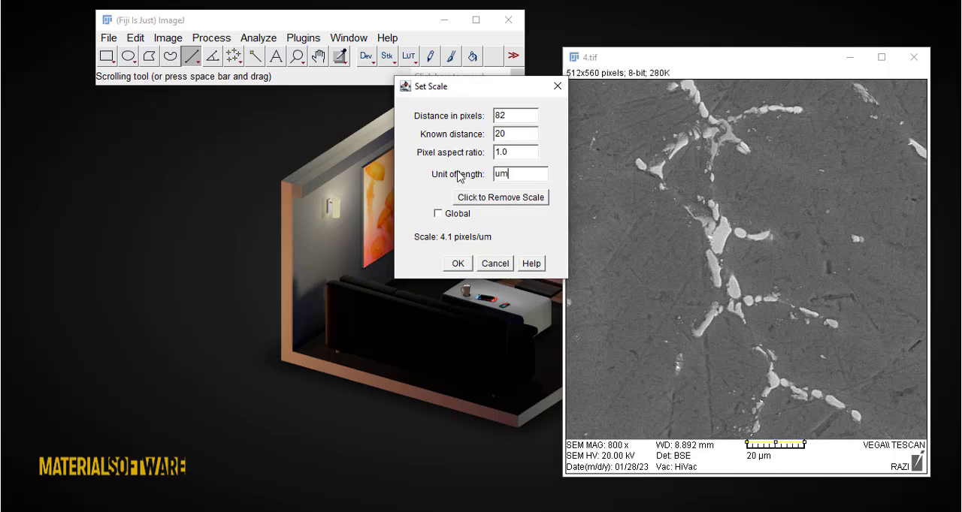
left_click(463, 265)
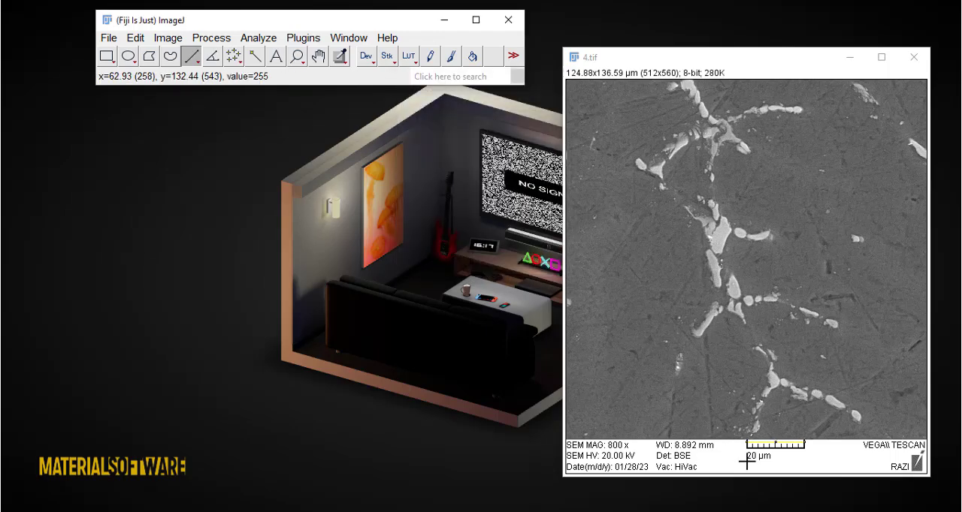
- Crop the image to a rectangle of about 510 x 507 pixels covering the micrograph without the SEM information bar
left_click(109, 62)
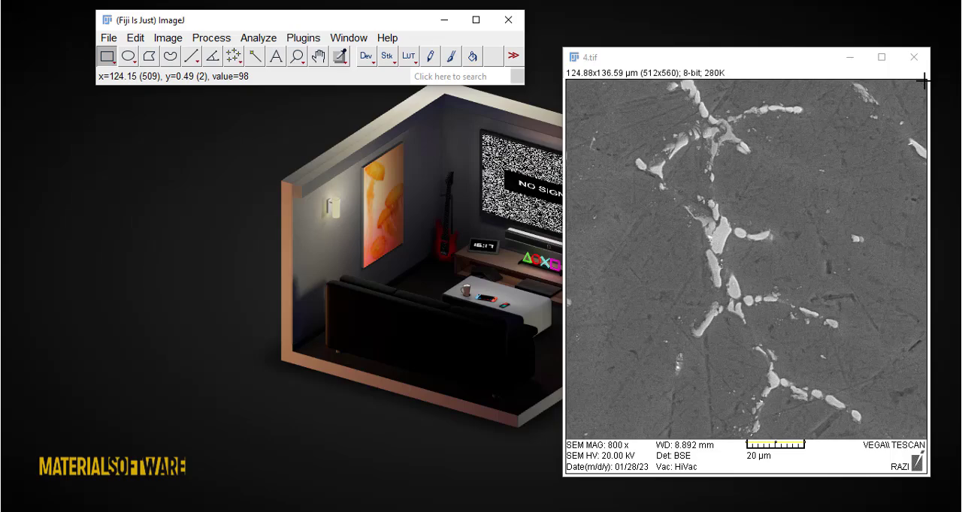
left_click_drag(923, 81, 556, 438)
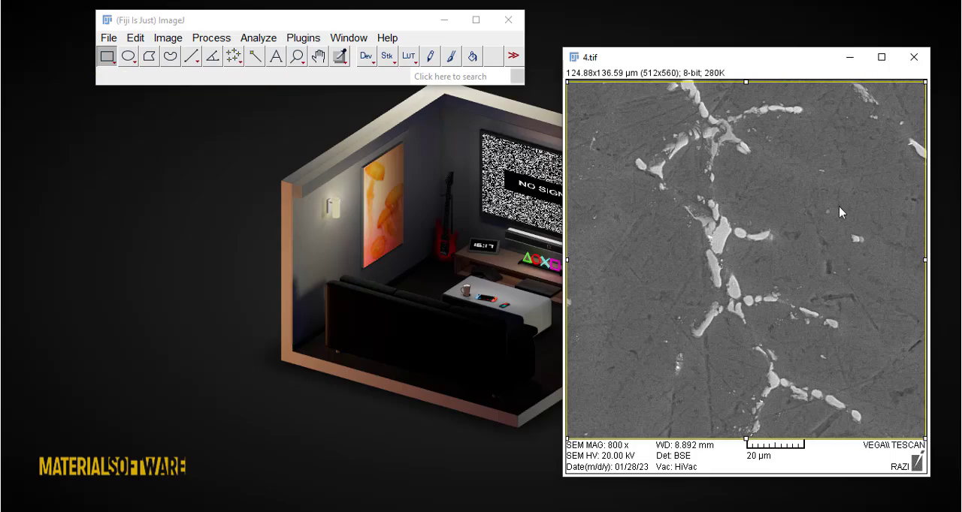
left_click(212, 38)
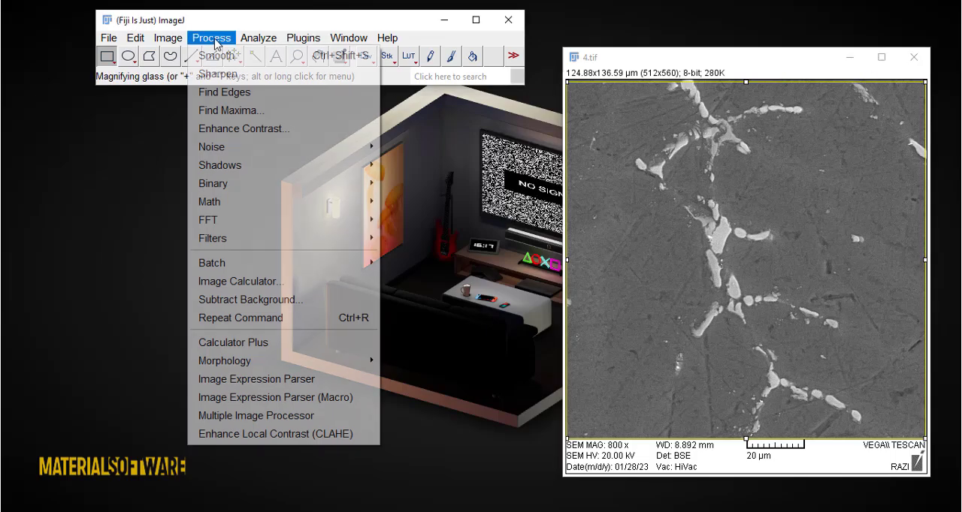
mouse_move(259, 38)
left_click(169, 38)
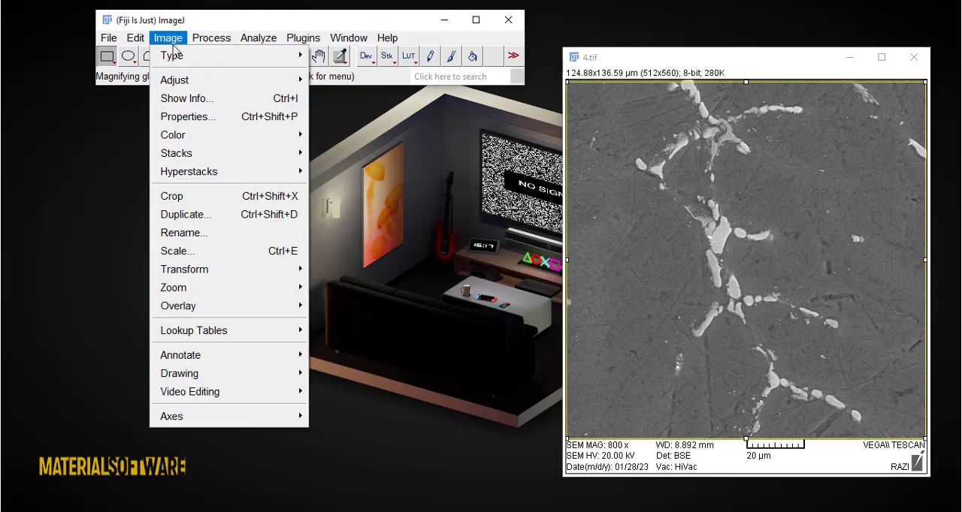
left_click(180, 204)
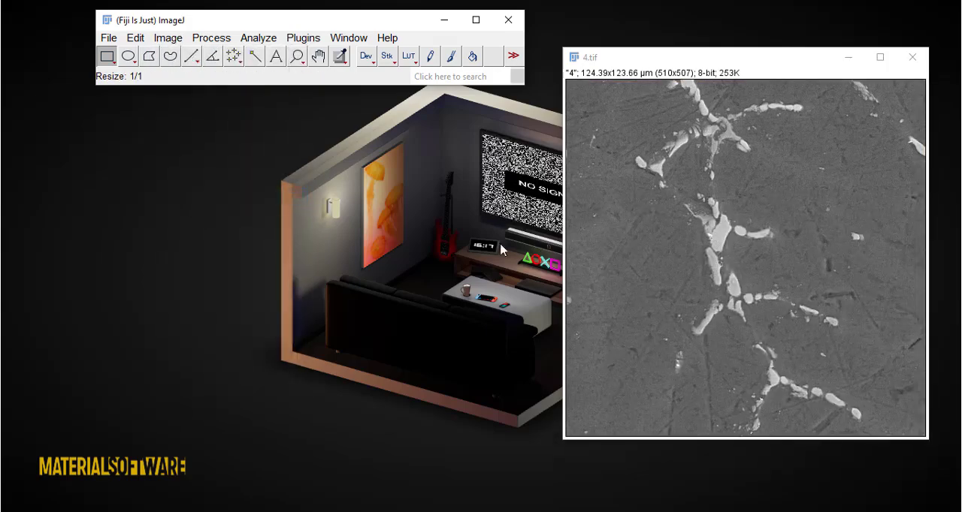
- Threshold the bright phase of the cropped image at 114 to 255 with a dark background and apply it as a binary image
left_click(247, 39)
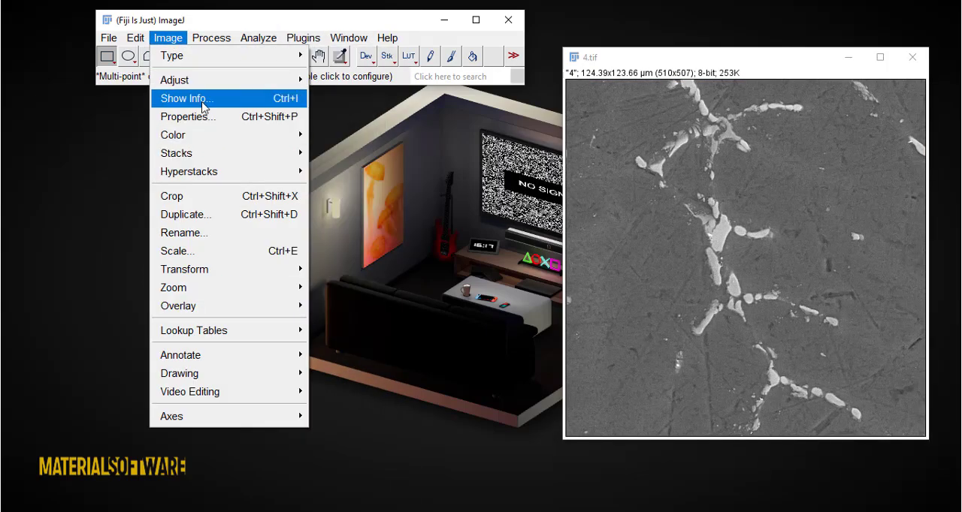
mouse_move(199, 81)
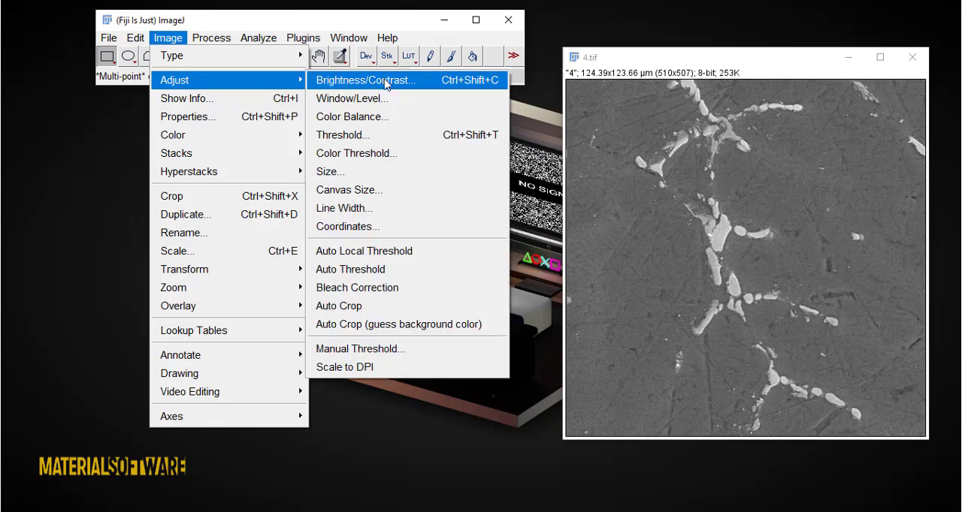
left_click(368, 136)
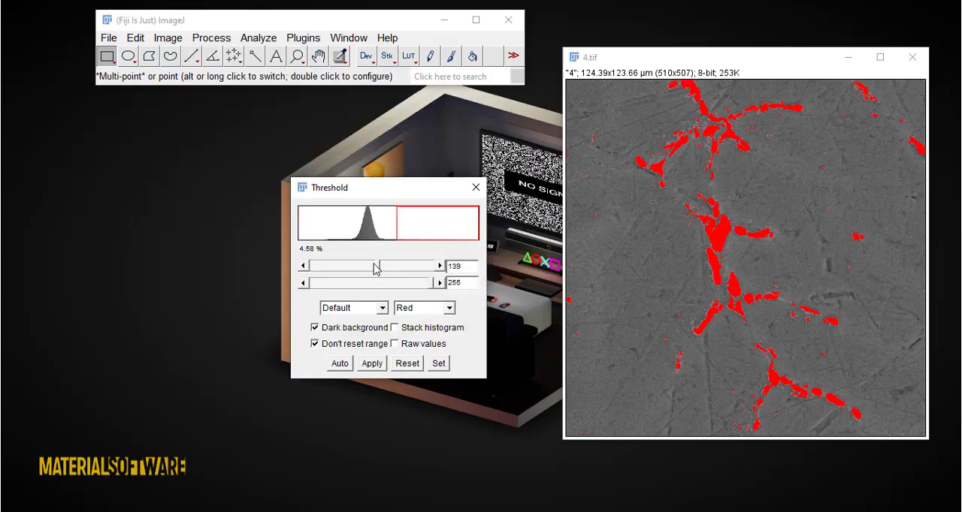
mouse_move(378, 269)
left_mouse_down()
mouse_move(405, 270)
mouse_move(380, 269)
left_mouse_up()
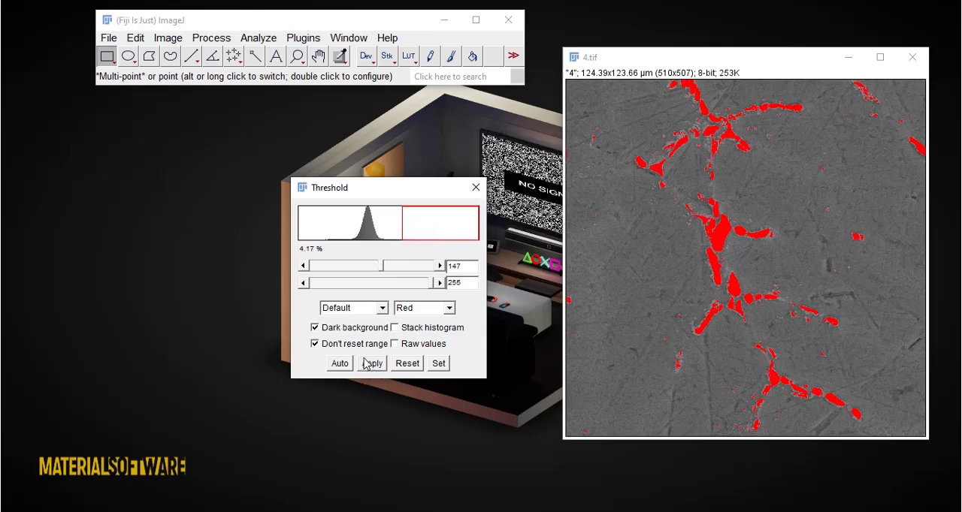
left_click_drag(381, 270, 368, 278)
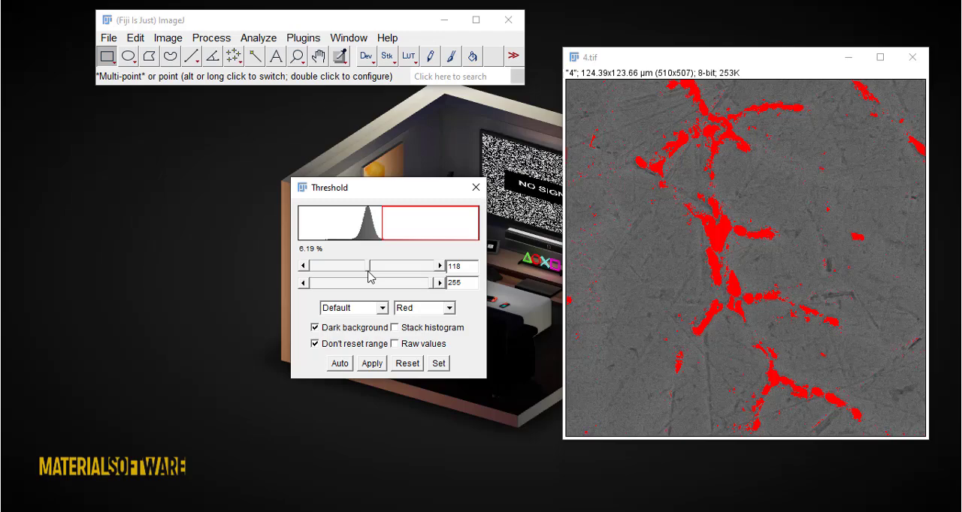
left_click_drag(368, 270, 367, 268)
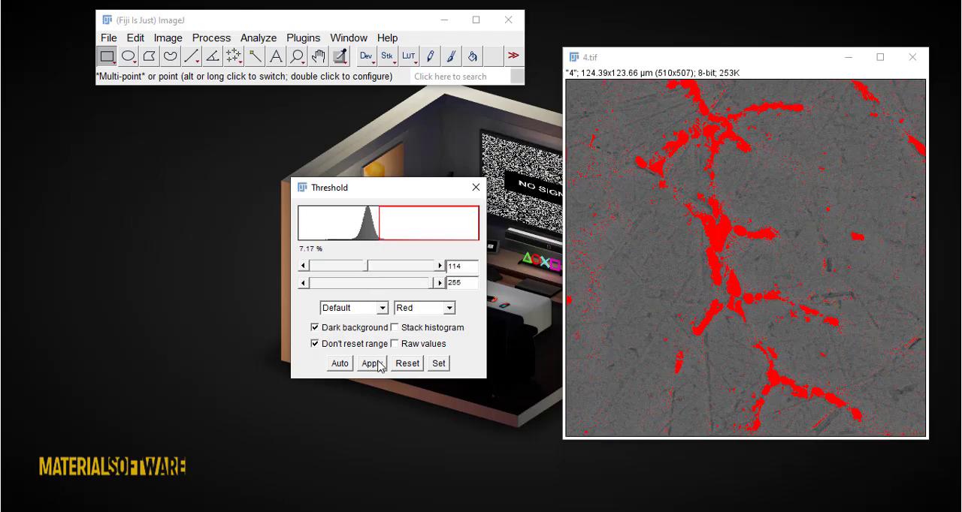
mouse_move(430, 285)
left_mouse_down()
mouse_move(398, 284)
mouse_move(440, 284)
left_mouse_up()
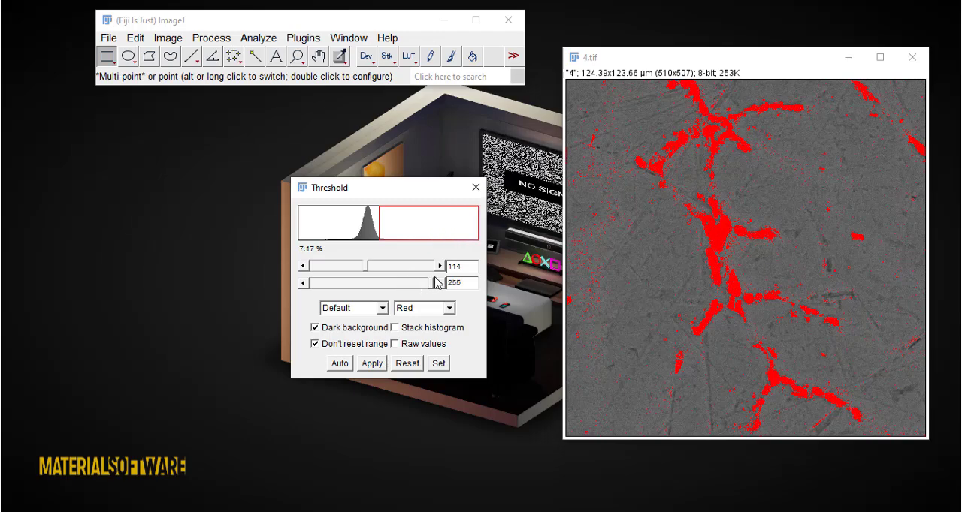
left_click(374, 364)
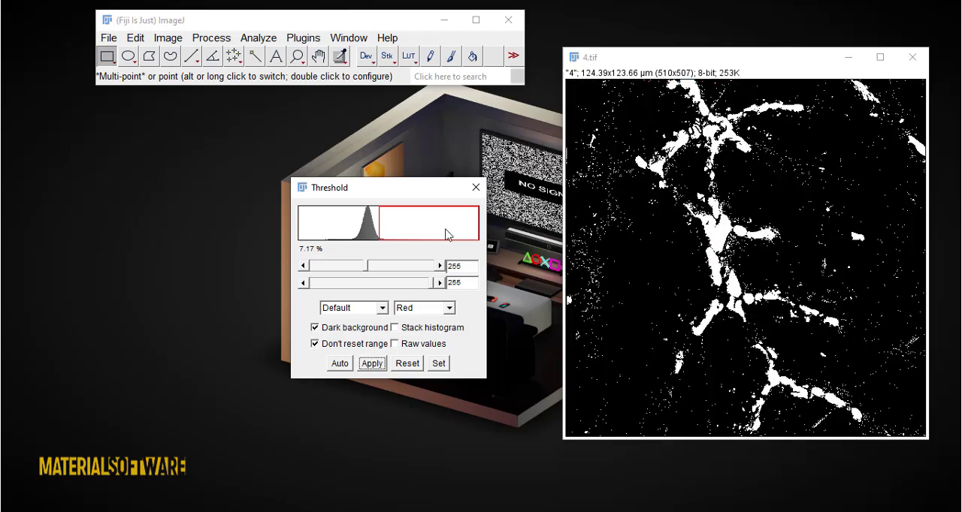
left_click(474, 189)
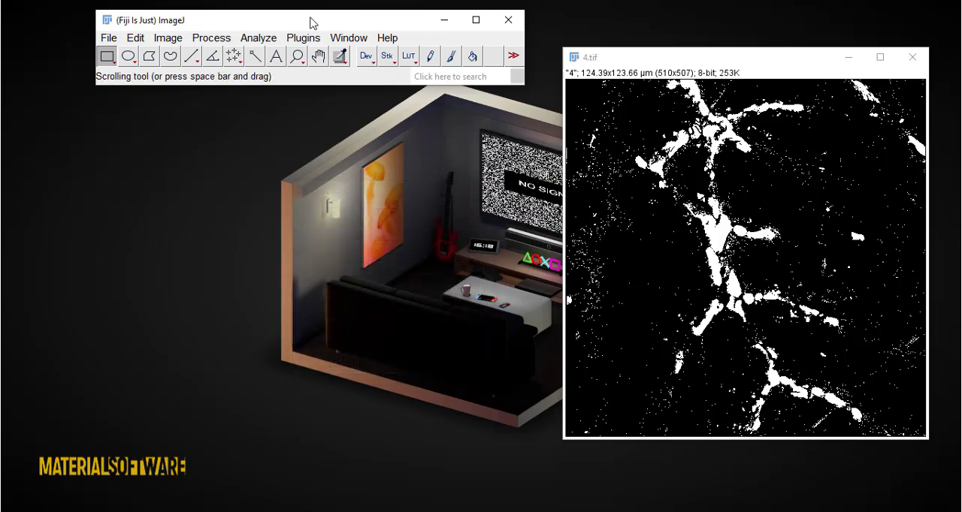
- Set the measurements to area, mean and min & max gray value, perimeter, fit ellipse, shape descriptors, Feret's diameter and area fraction
left_click(245, 39)
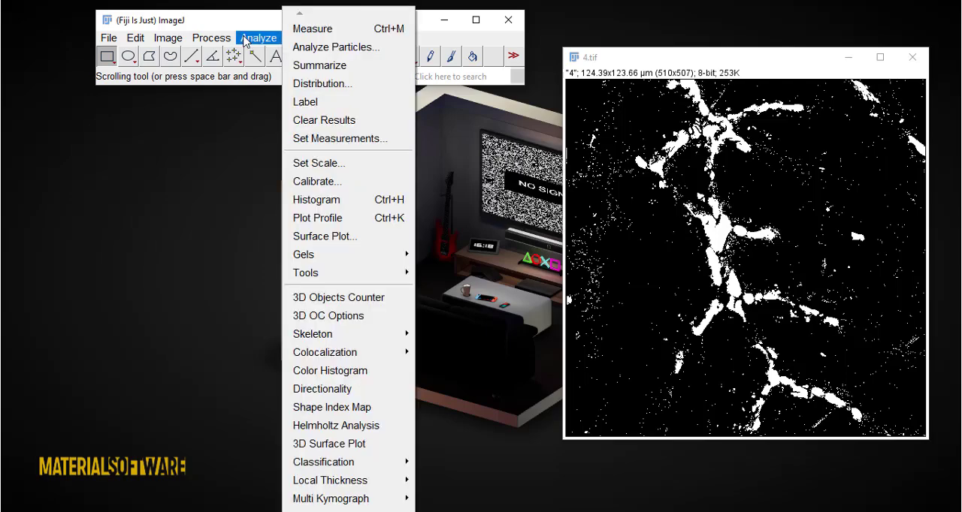
left_click(314, 139)
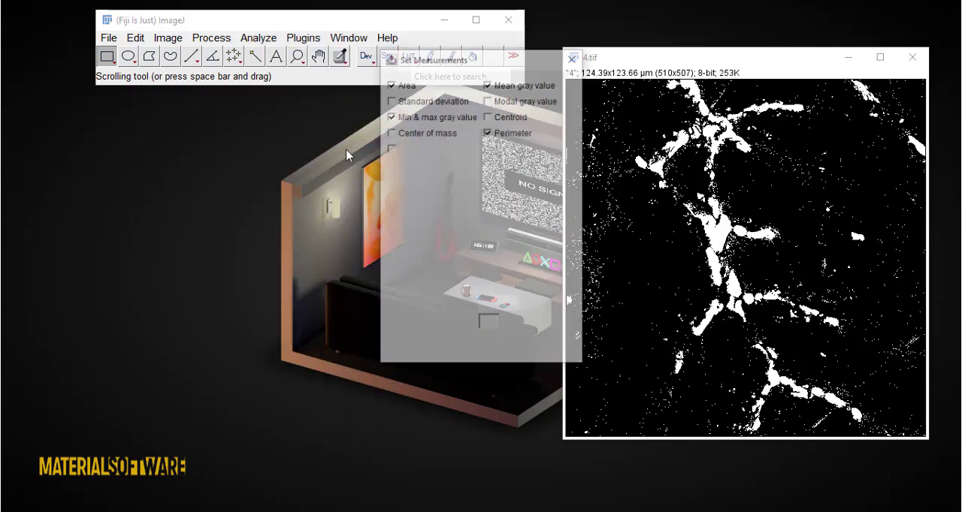
left_click(390, 84)
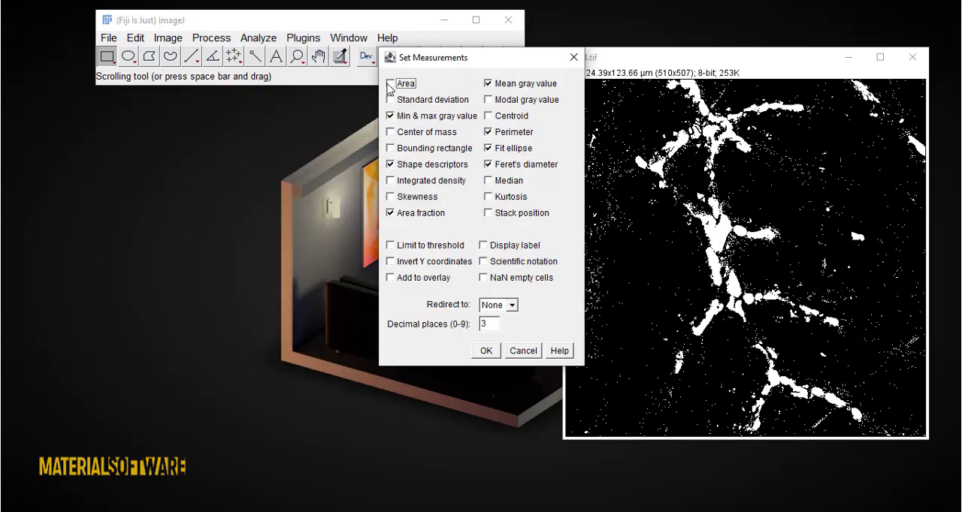
left_click(391, 84)
left_click(396, 85)
left_click(492, 351)
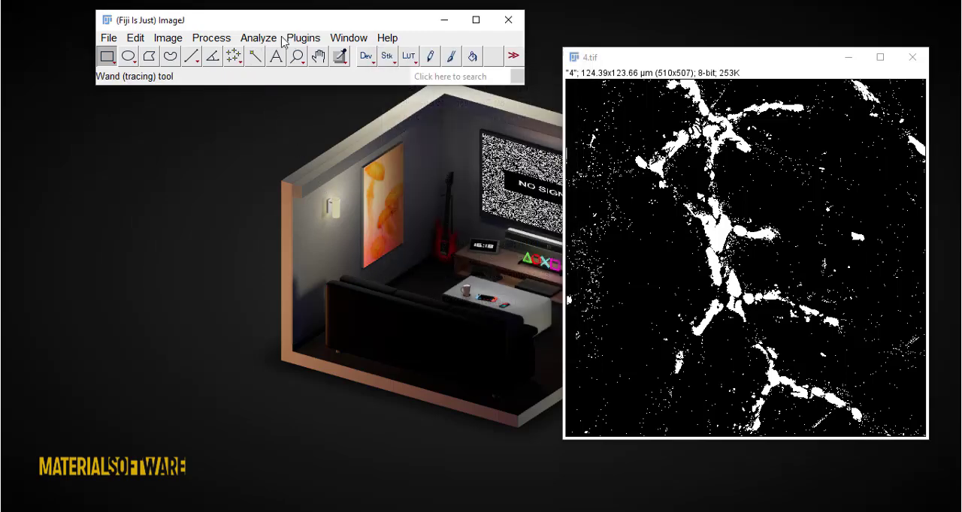
- Start a particle analysis of the binary image with Outlines as the displayed output
left_click(259, 39)
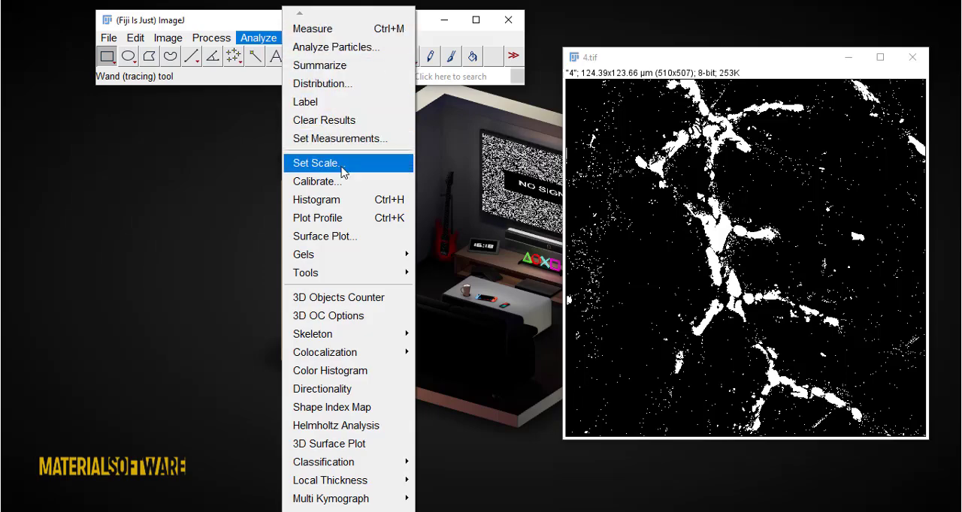
left_click(336, 47)
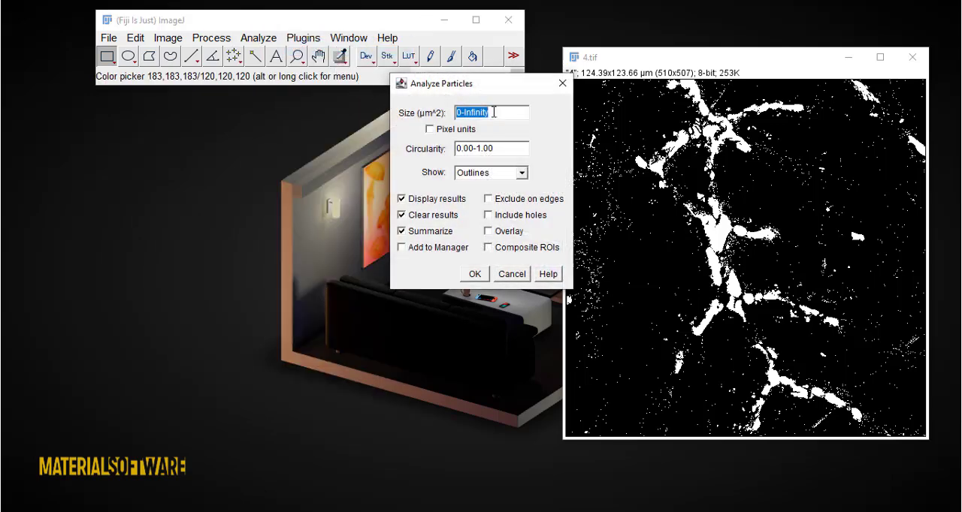
left_click(494, 112)
double_click(496, 149)
double_click(493, 110)
left_click(497, 114)
left_click(503, 174)
left_click(482, 218)
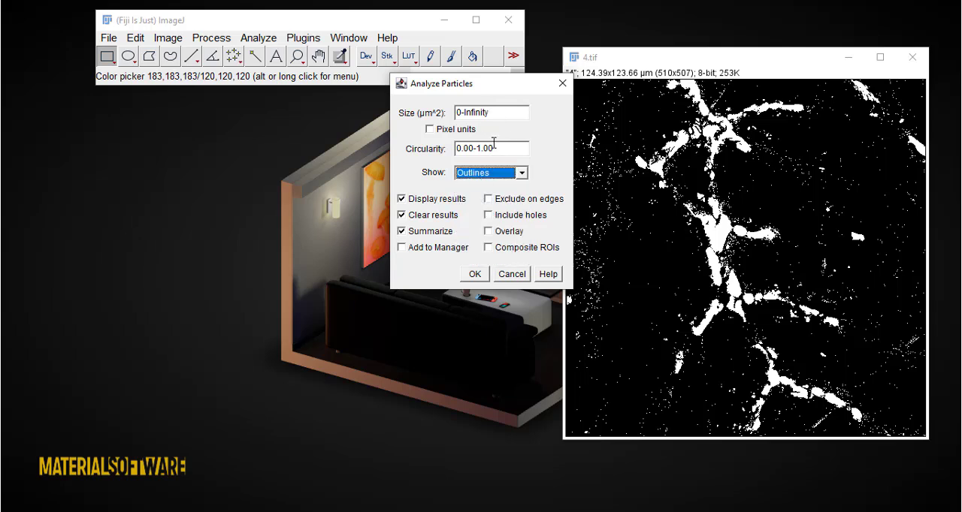
- Limit the particle size to 0-0.1 µm², run the analysis with Outlines shown, and move the Summary table clear of the drawing
left_click(496, 112)
left_click(501, 112)
mouse_move(499, 112)
left_mouse_down()
mouse_move(471, 112)
mouse_move(493, 114)
left_mouse_up()
type("0.1")
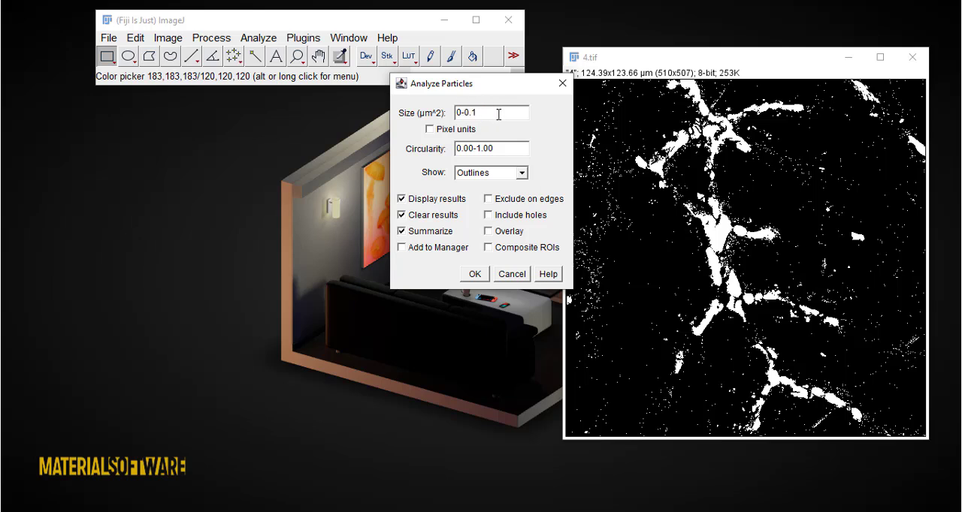
left_click(496, 174)
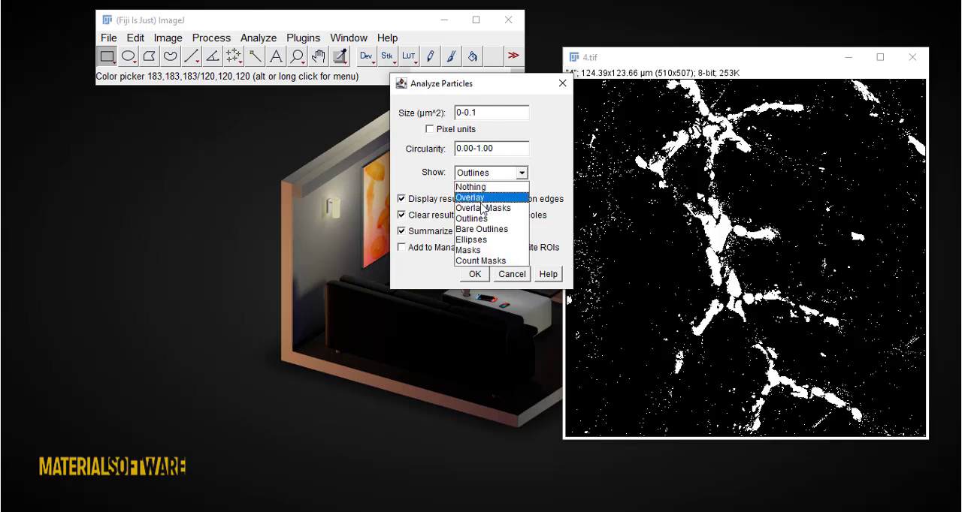
left_click(481, 219)
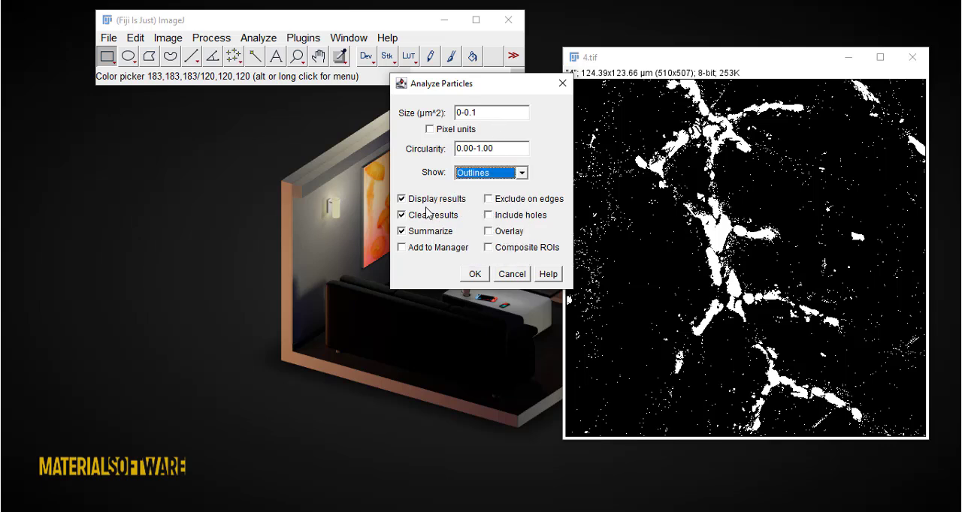
left_click(475, 274)
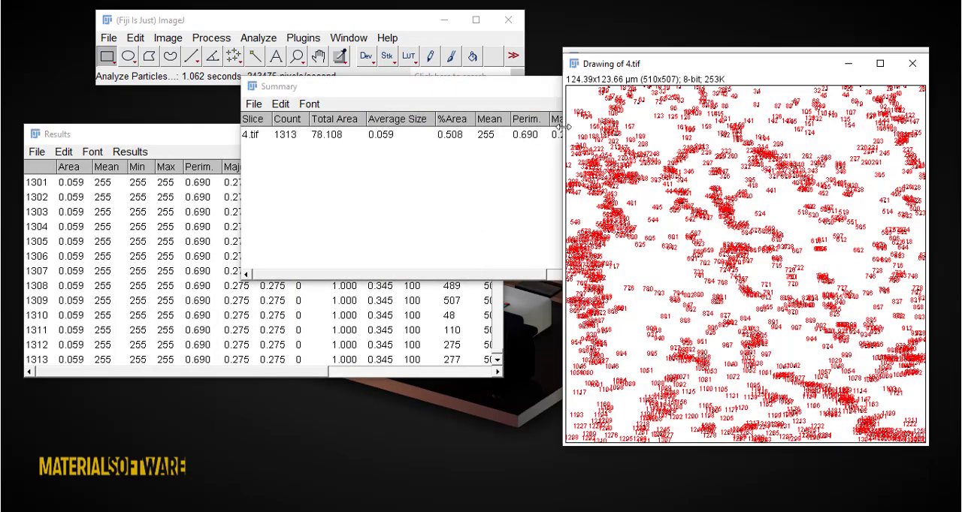
left_click_drag(454, 89, 320, 117)
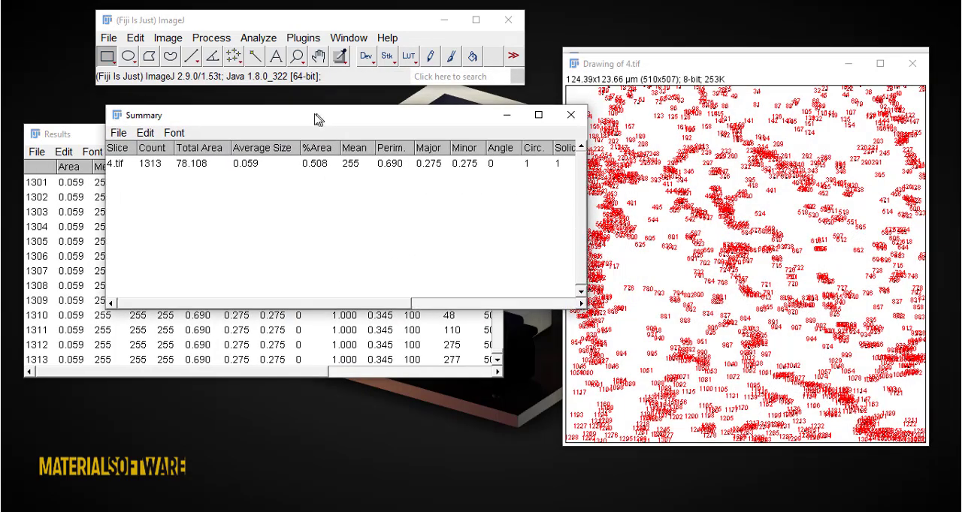